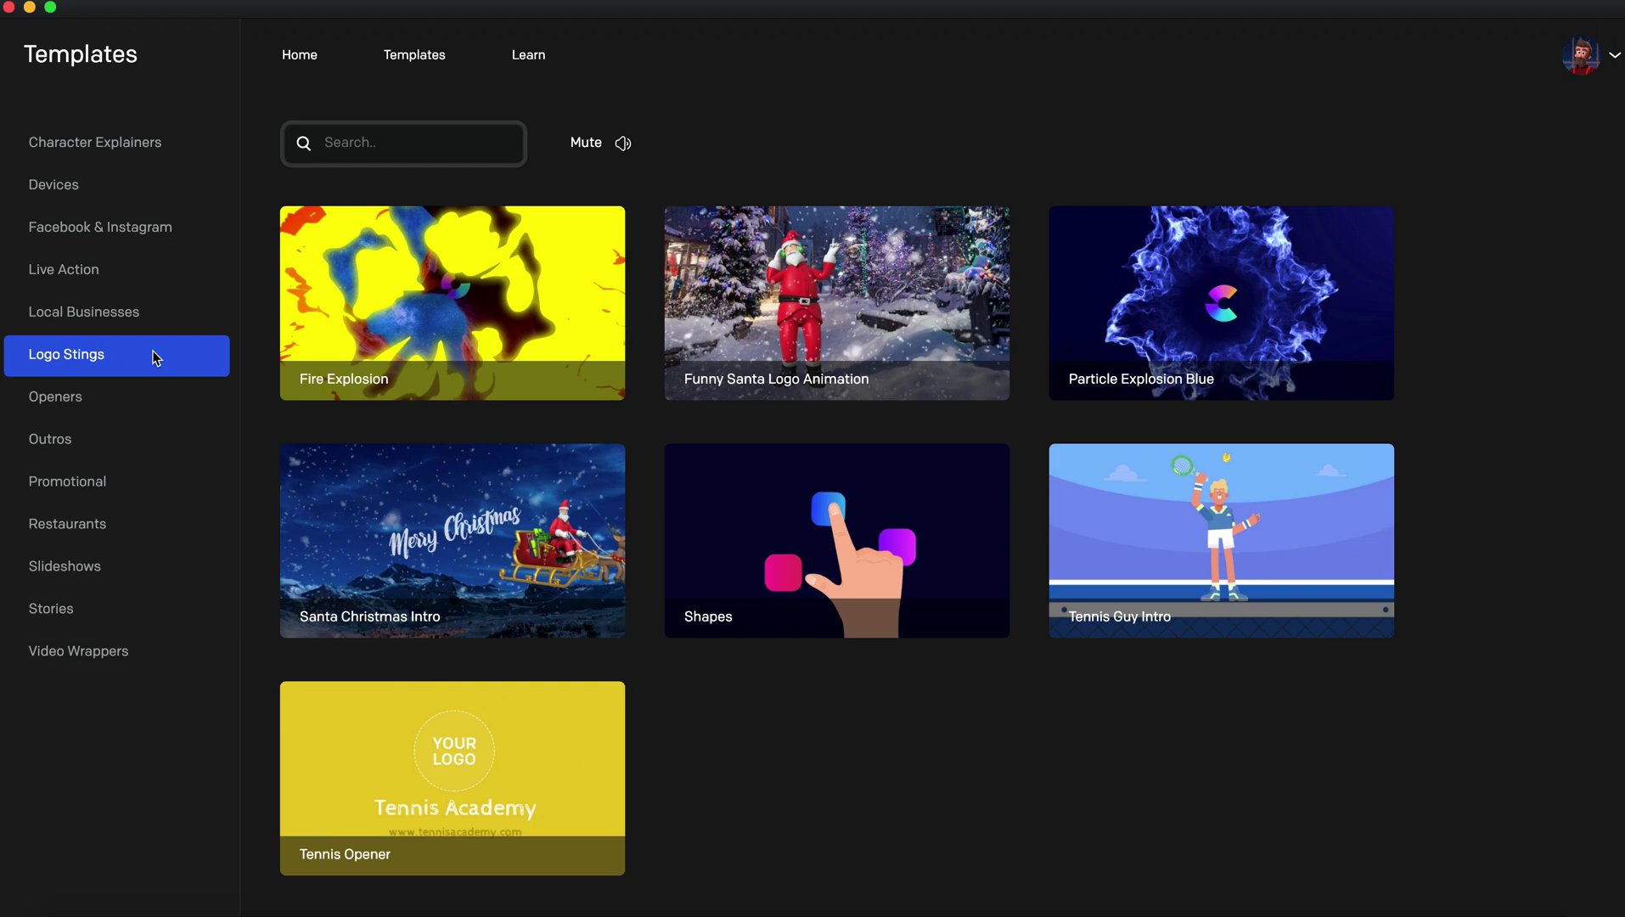
Show the Openers templates, listing Astronaut Intro and Simple Clean Opener.
{"action": "left_click", "coordinate": [56, 402]}
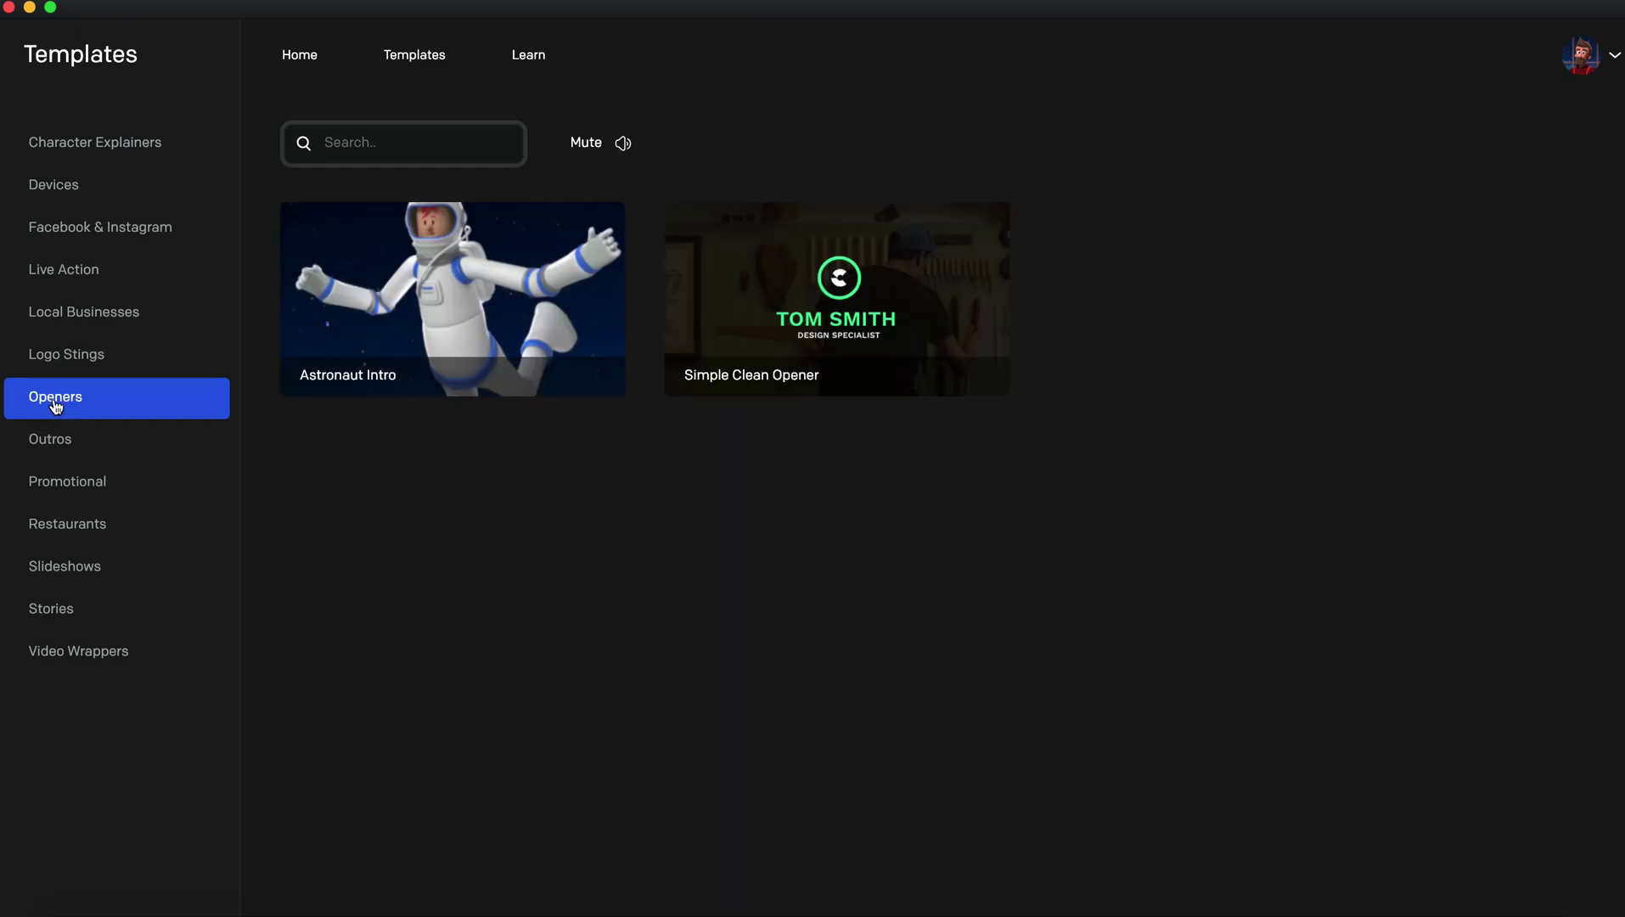
Preview Astronaut Intro with the volume raised, then Simple Clean Opener, closing each preview.
{"action": "left_click", "coordinate": [57, 442]}
{"action": "left_click", "coordinate": [74, 414]}
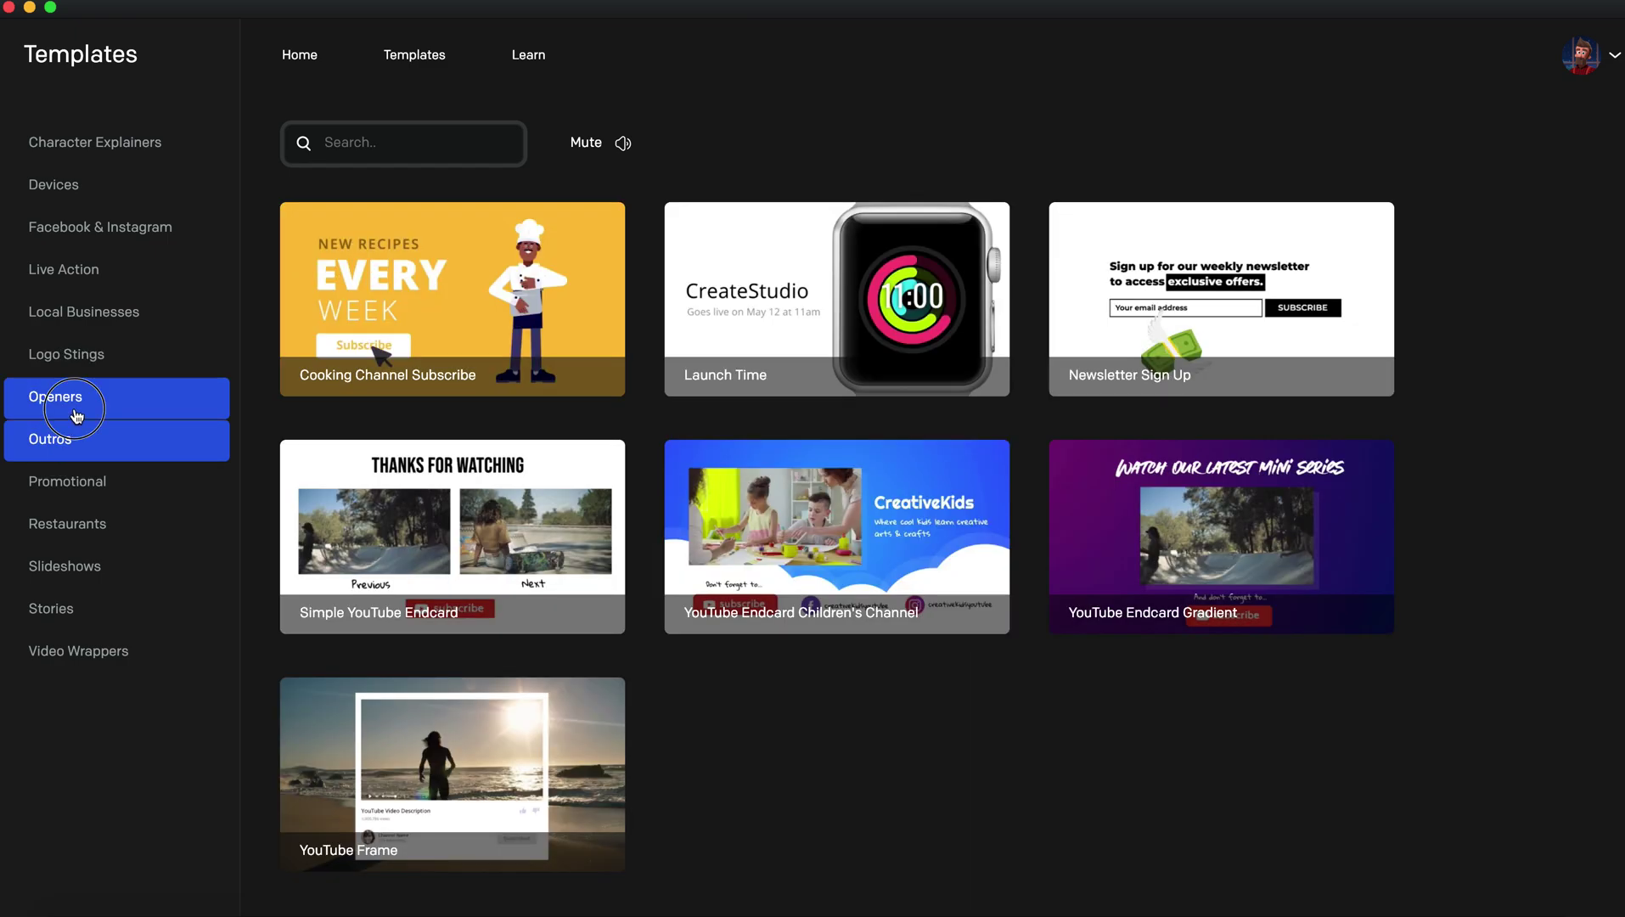
{"action": "left_click", "coordinate": [66, 440]}
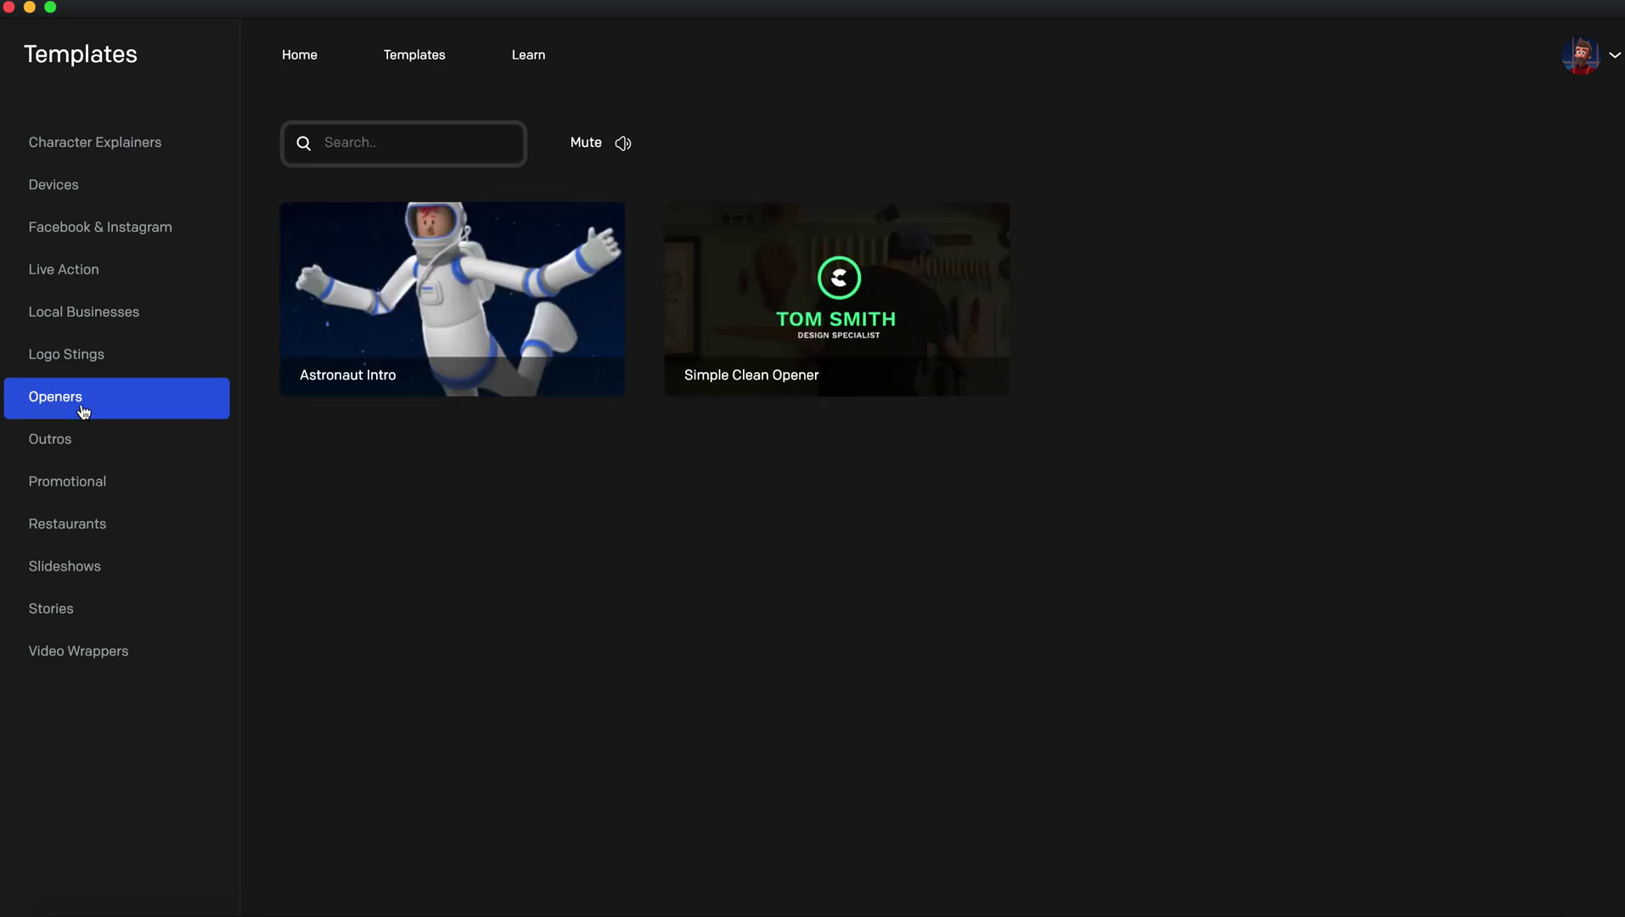
{"action": "mouse_move", "coordinate": [451, 298]}
{"action": "left_click", "coordinate": [559, 342]}
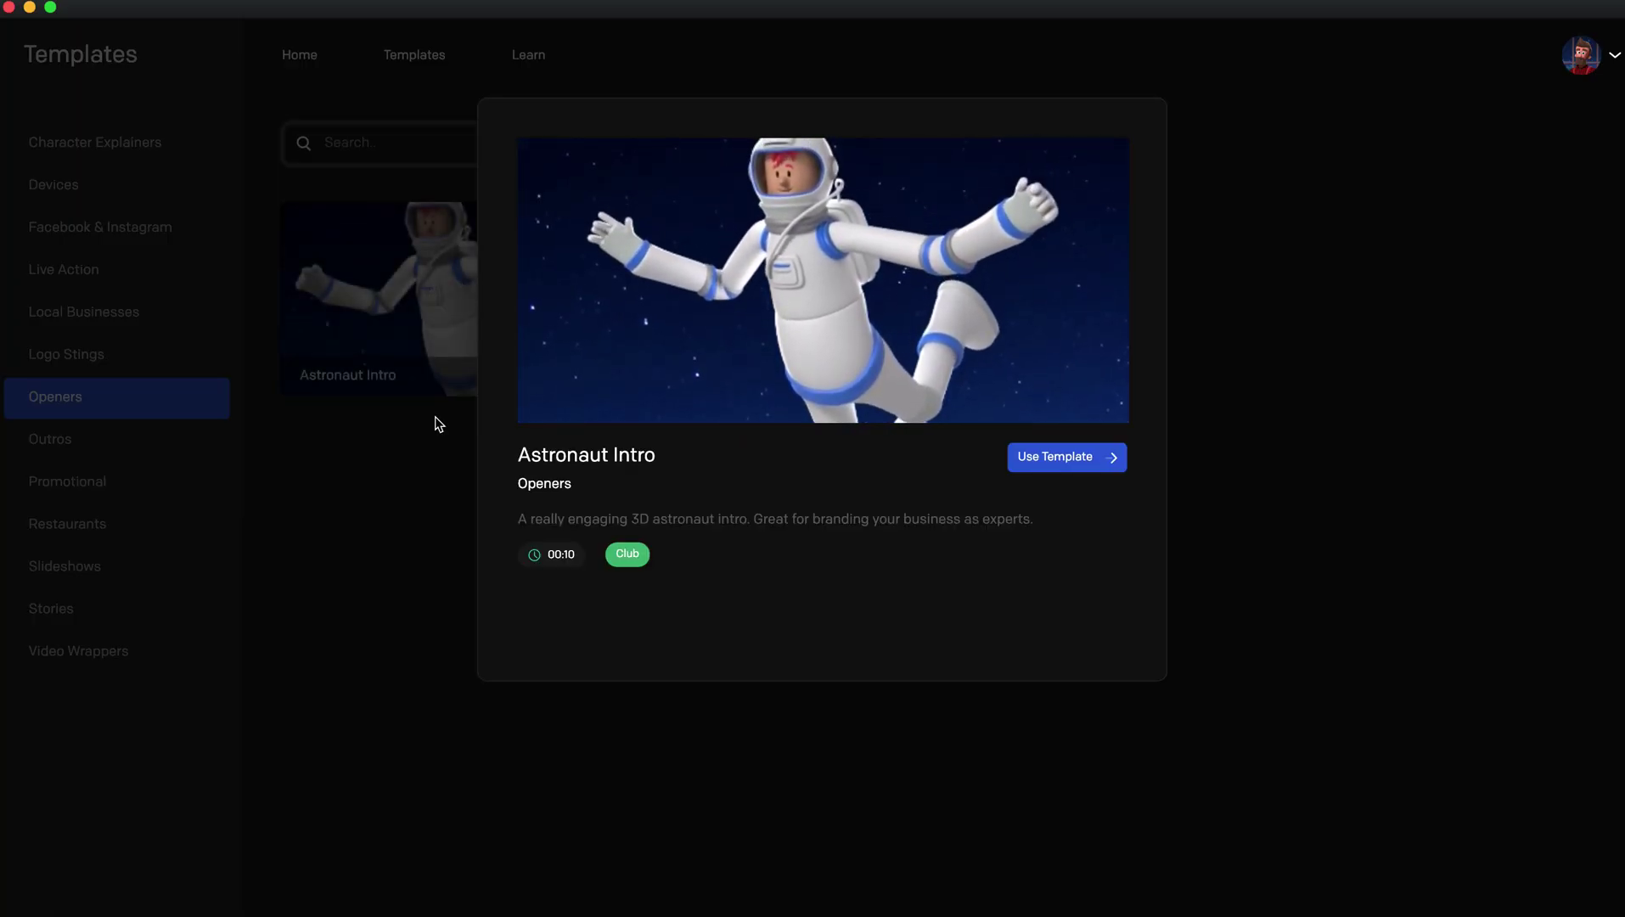
{"action": "key", "text": "XF86AudioRaiseVolume"}
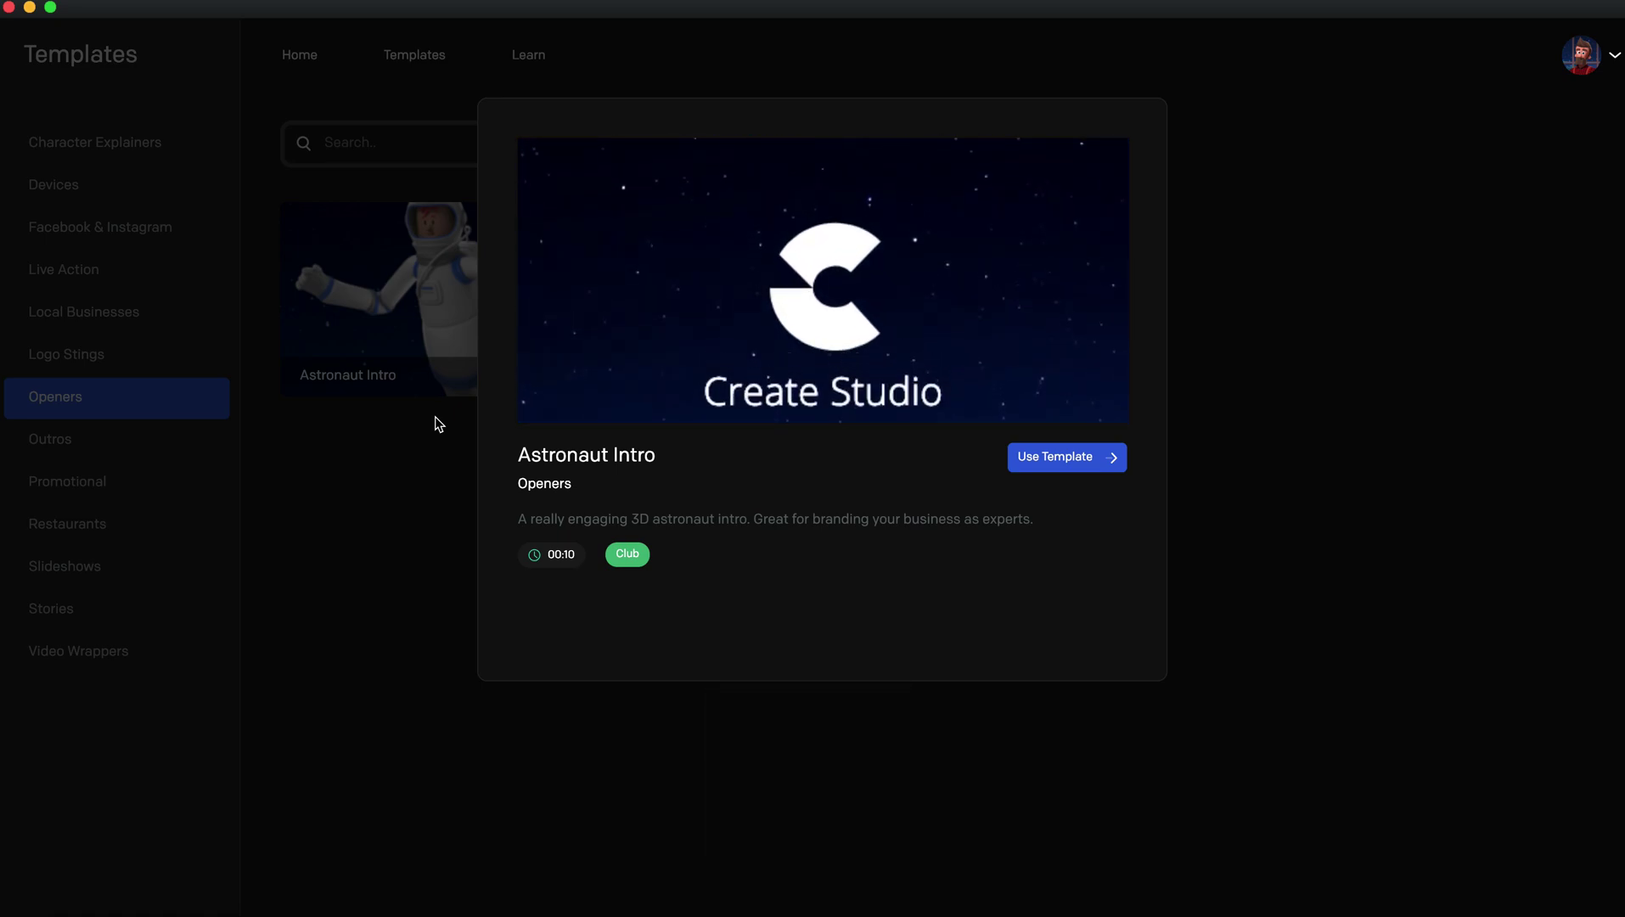
{"action": "left_click", "coordinate": [401, 523]}
{"action": "left_click", "coordinate": [919, 328]}
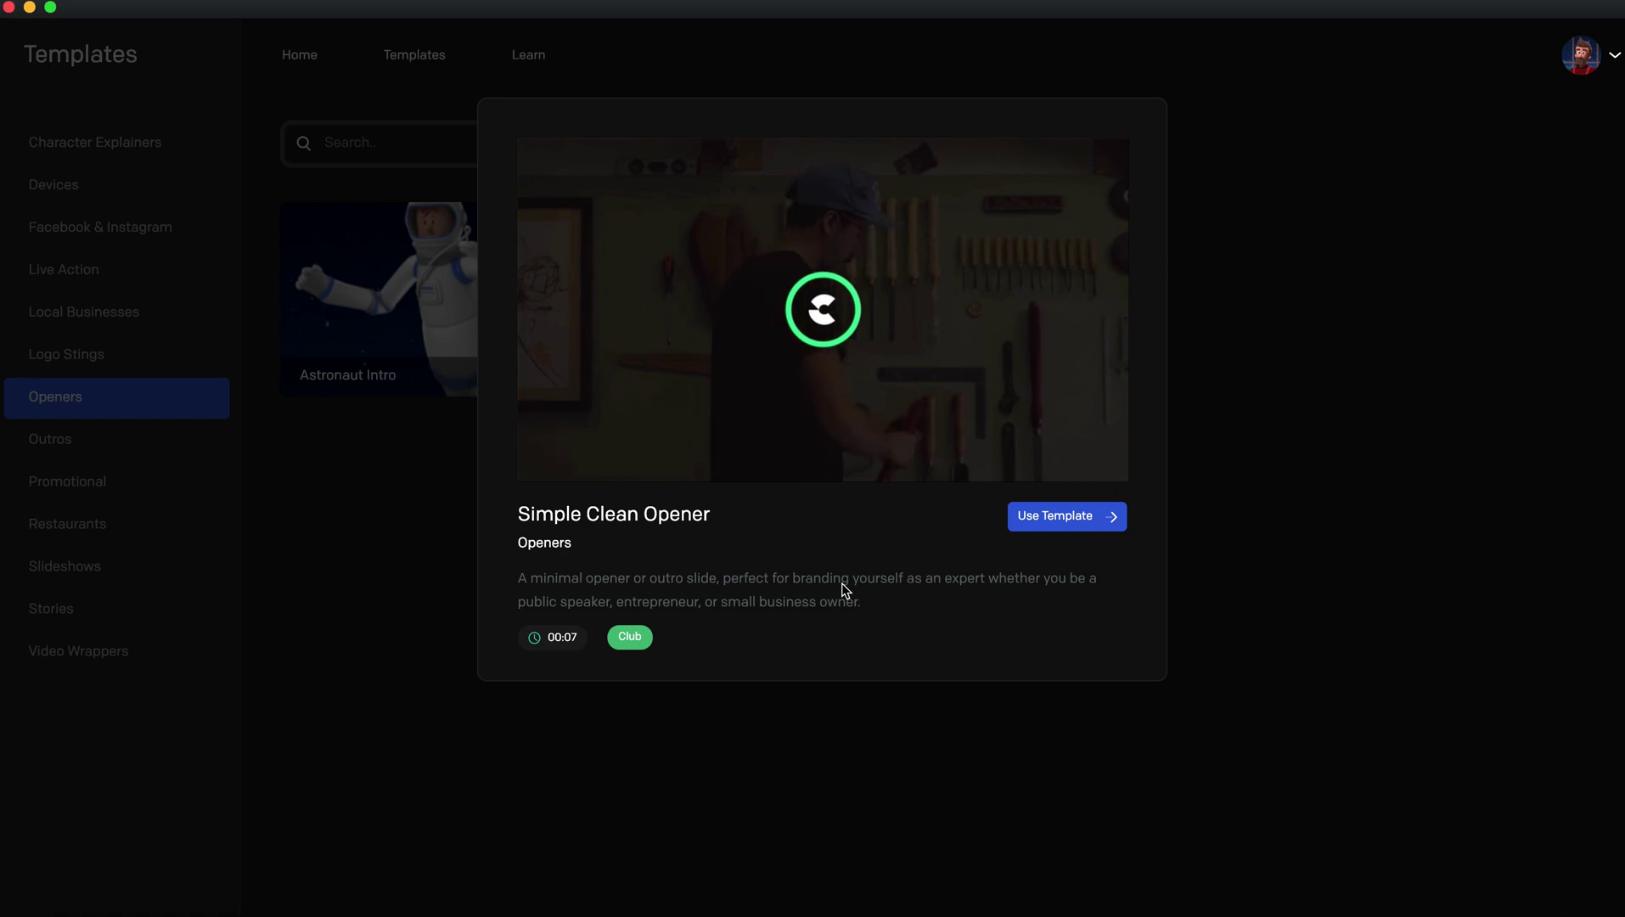
{"action": "left_click", "coordinate": [389, 516]}
{"action": "left_click", "coordinate": [97, 447]}
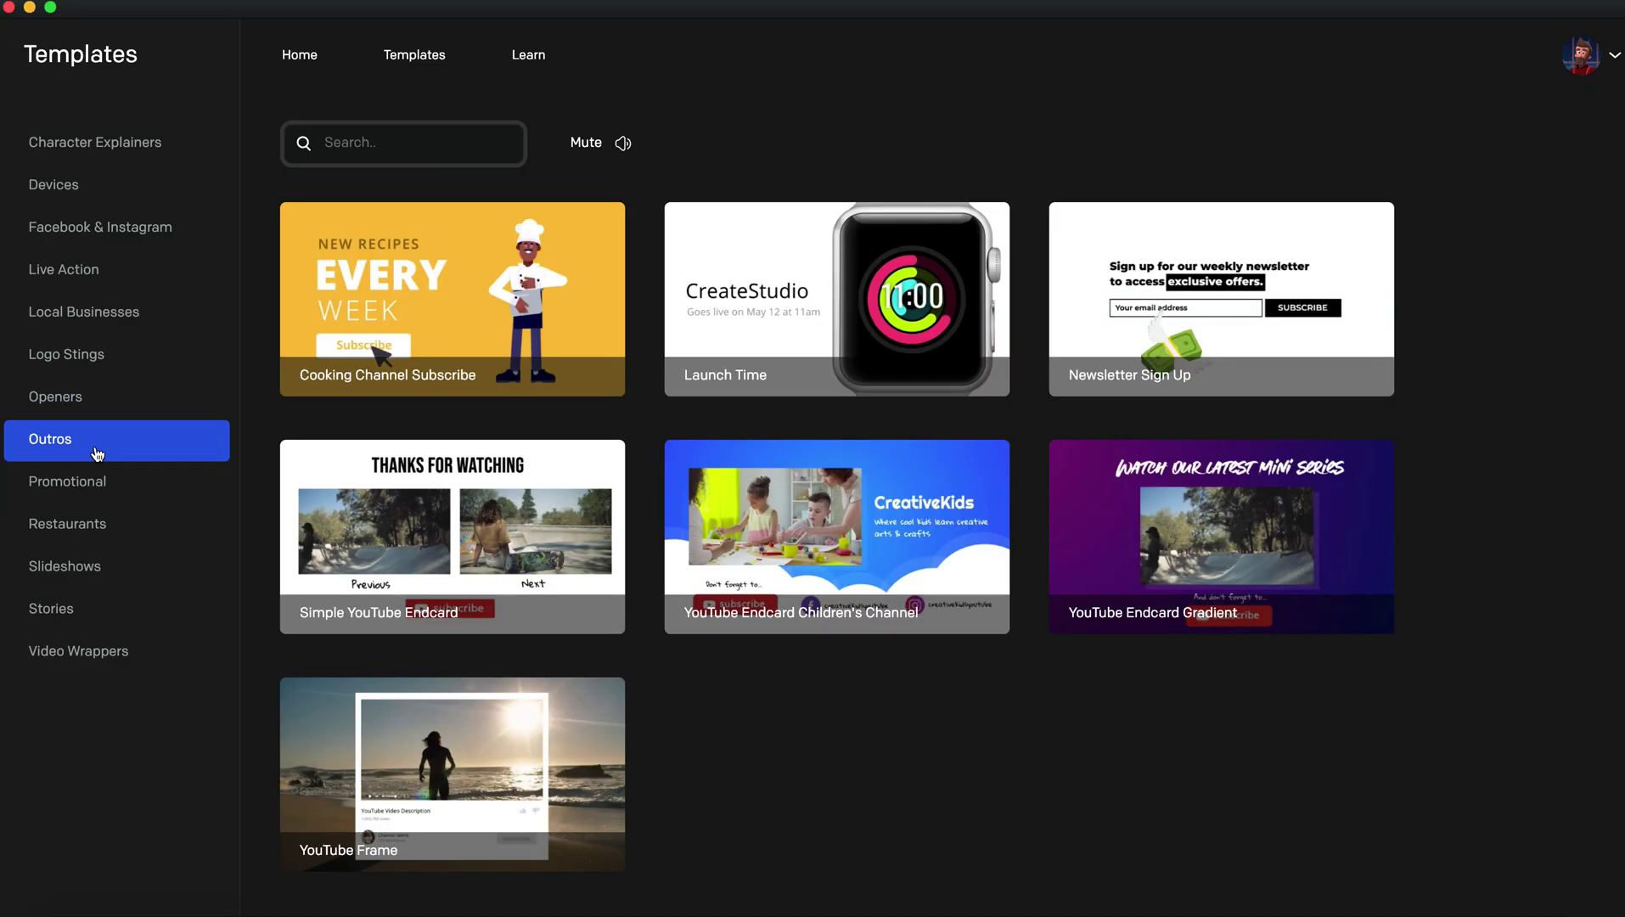
{"action": "left_click", "coordinate": [557, 353]}
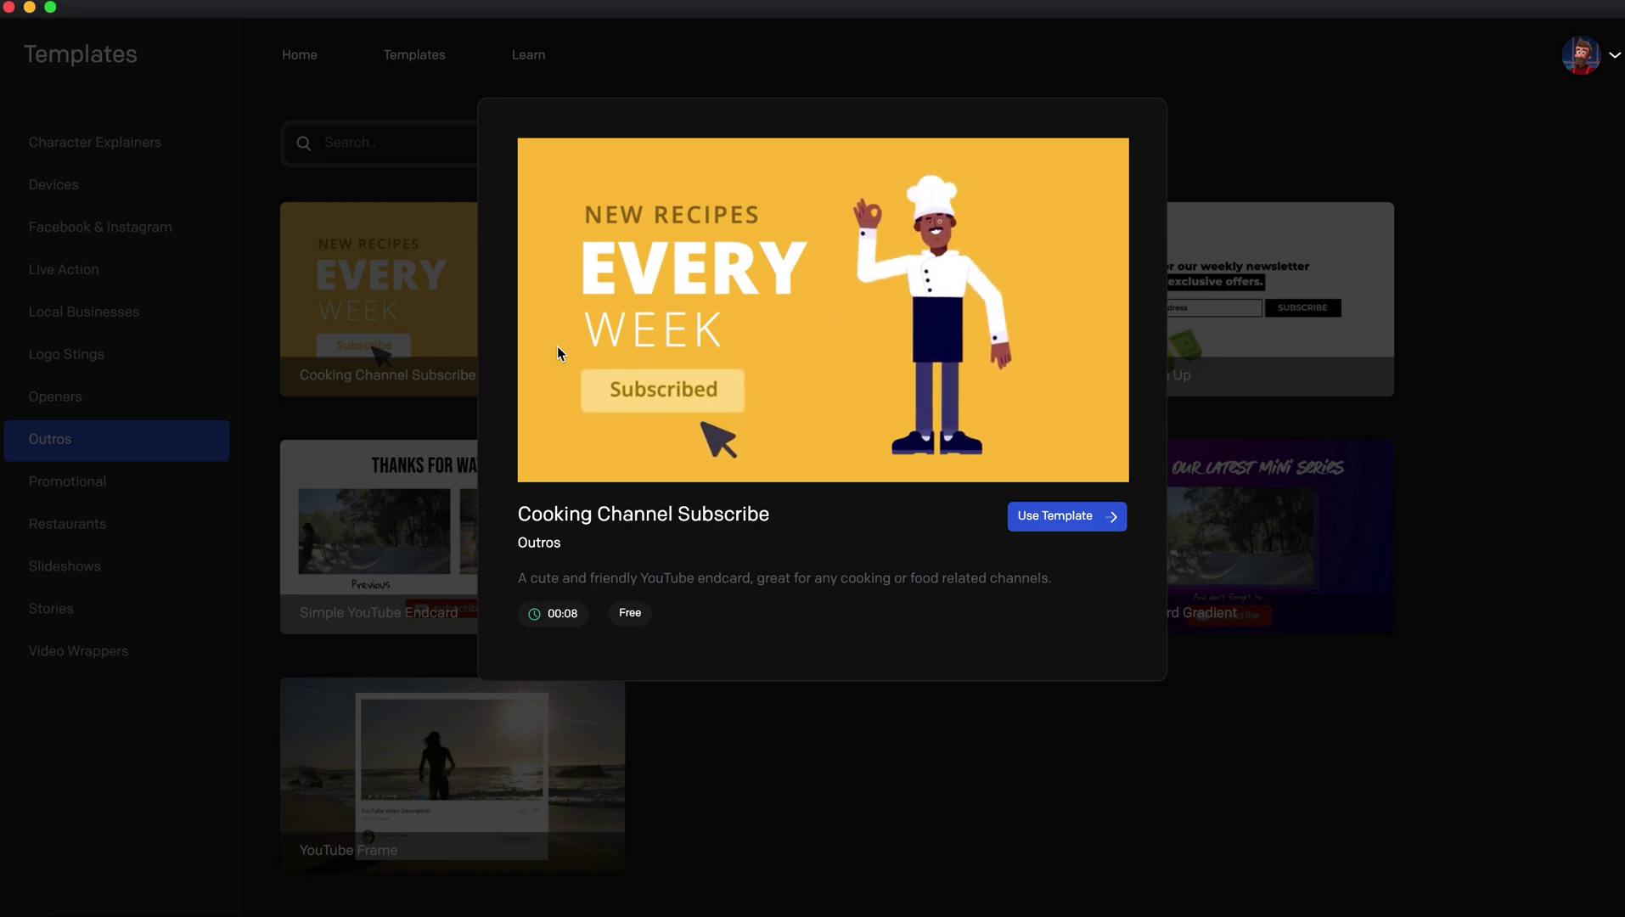
{"action": "left_click", "coordinate": [443, 418]}
{"action": "left_click", "coordinate": [731, 343]}
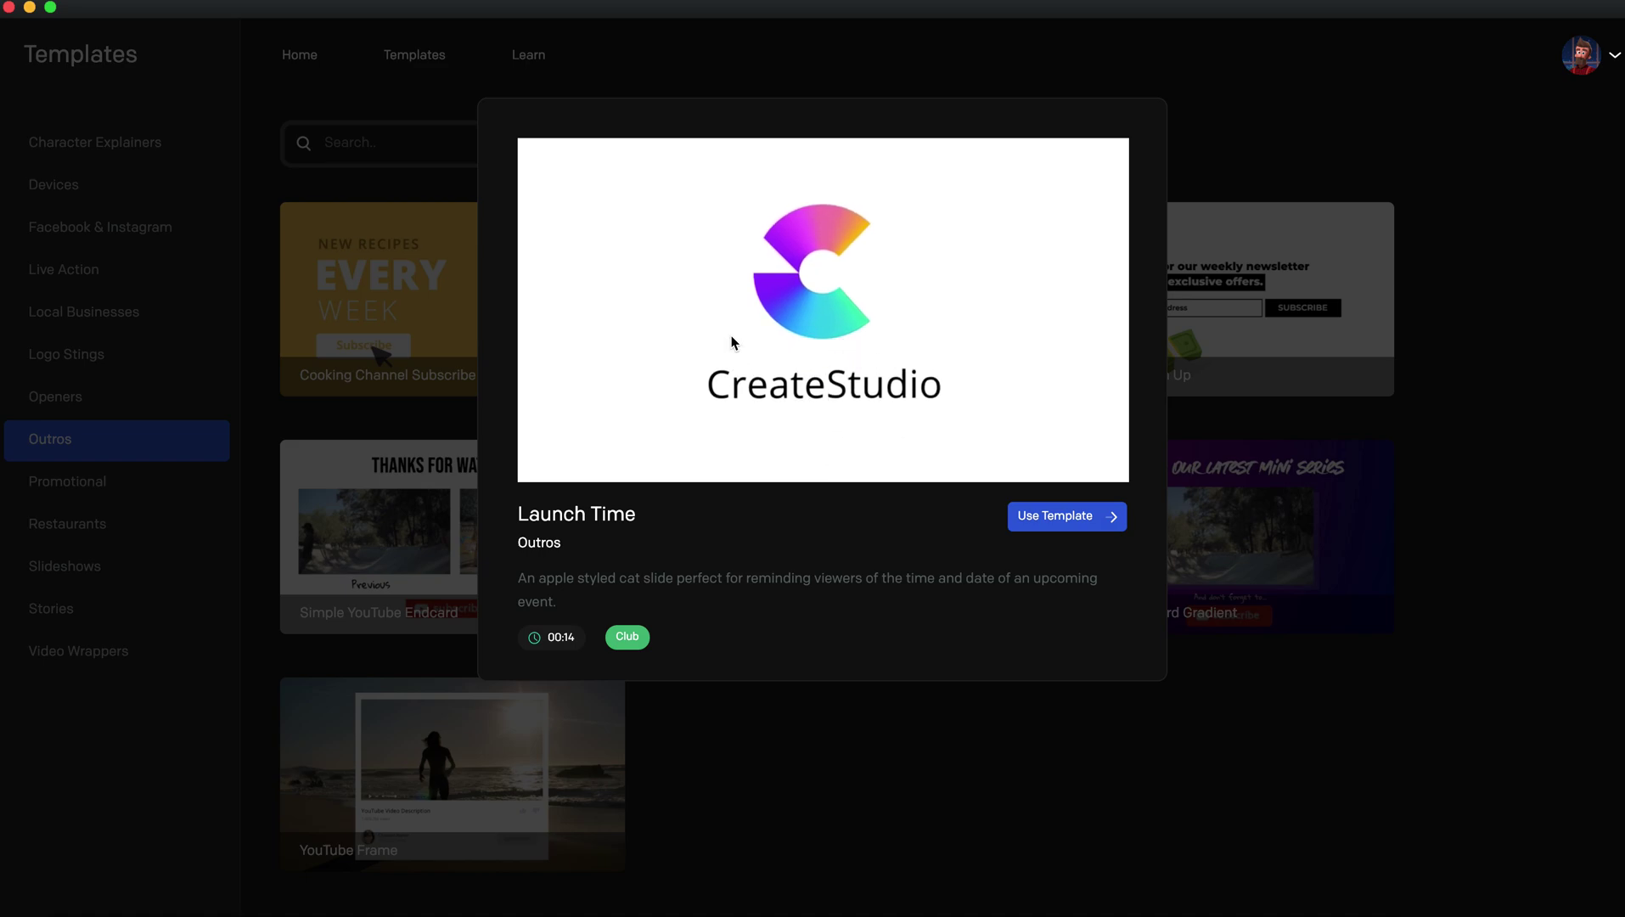
{"action": "left_click", "coordinate": [1319, 192]}
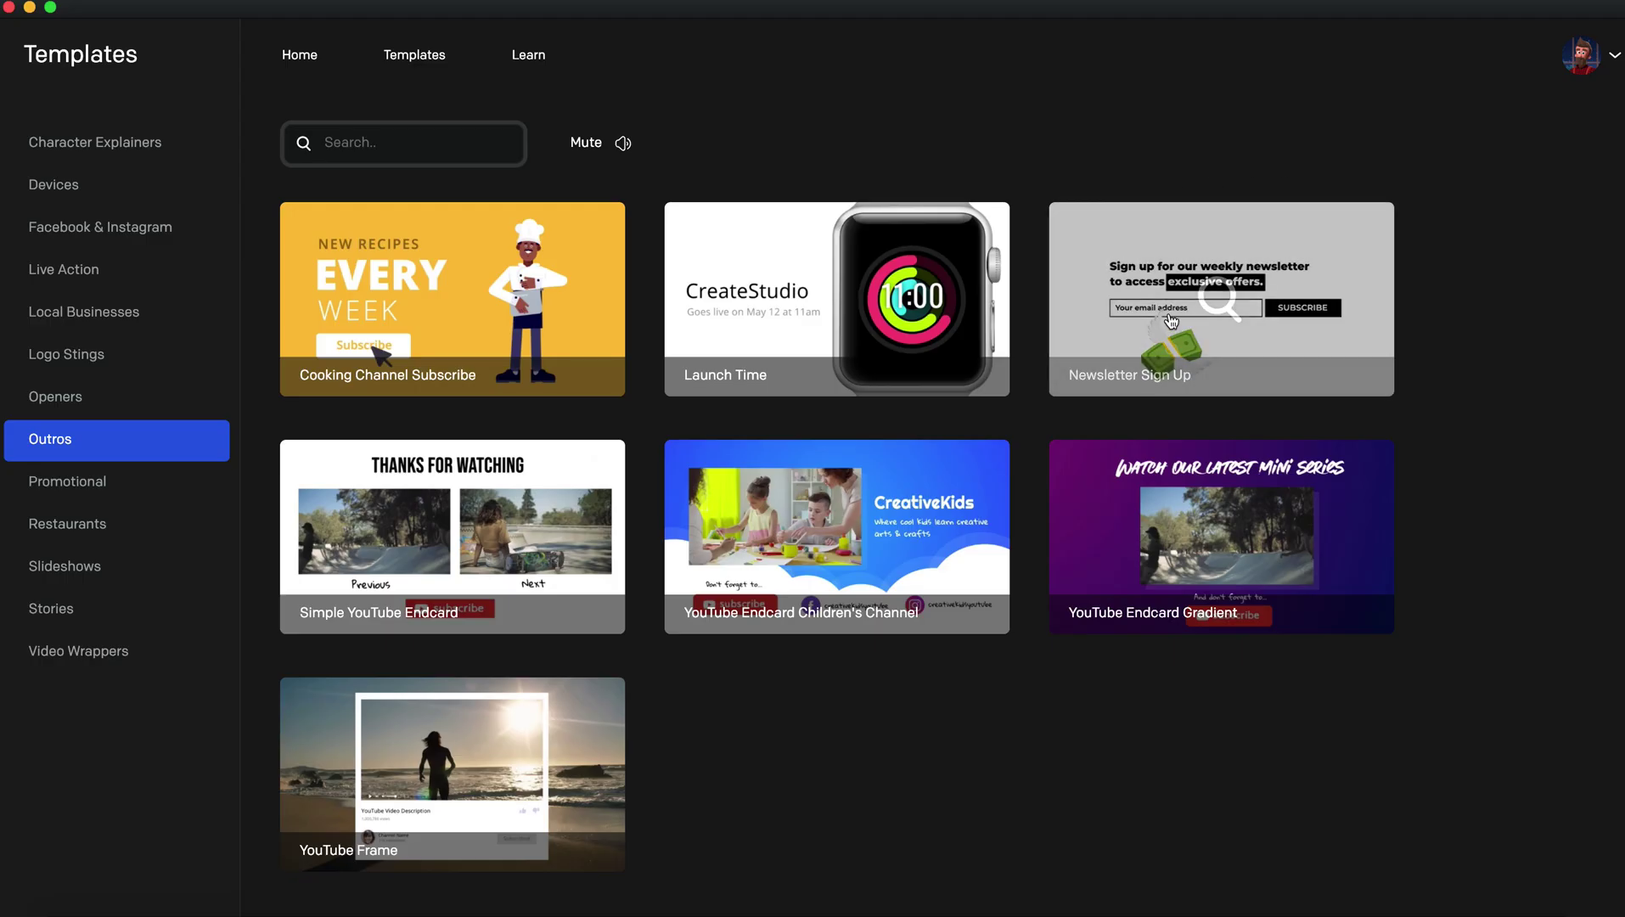
{"action": "left_click", "coordinate": [1198, 310]}
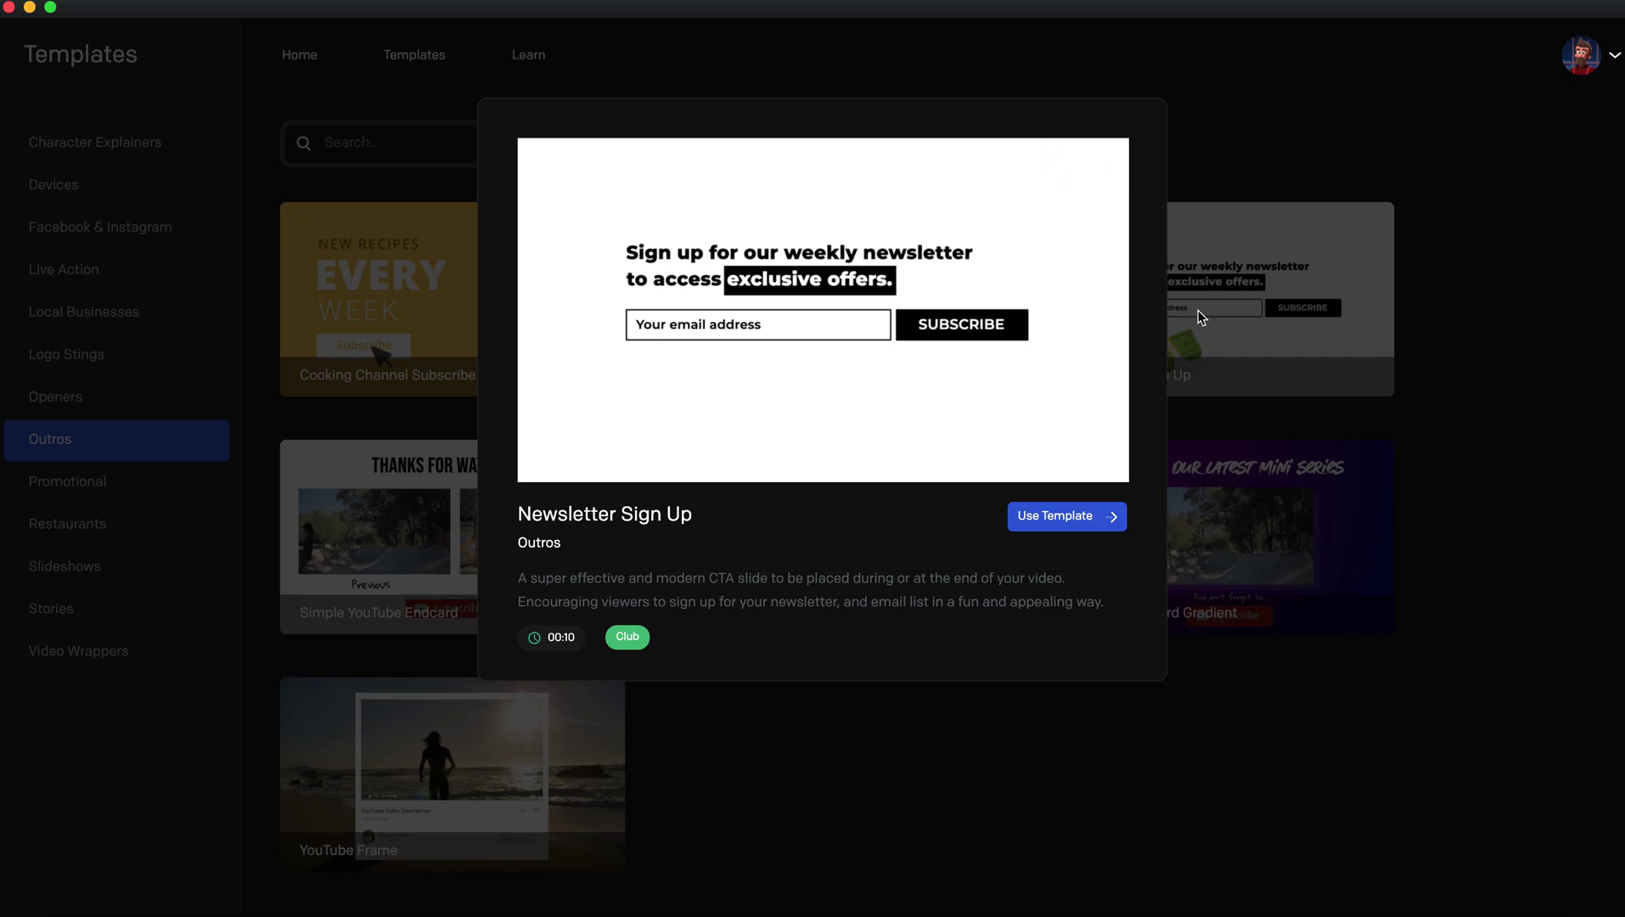
{"action": "left_click", "coordinate": [1307, 276]}
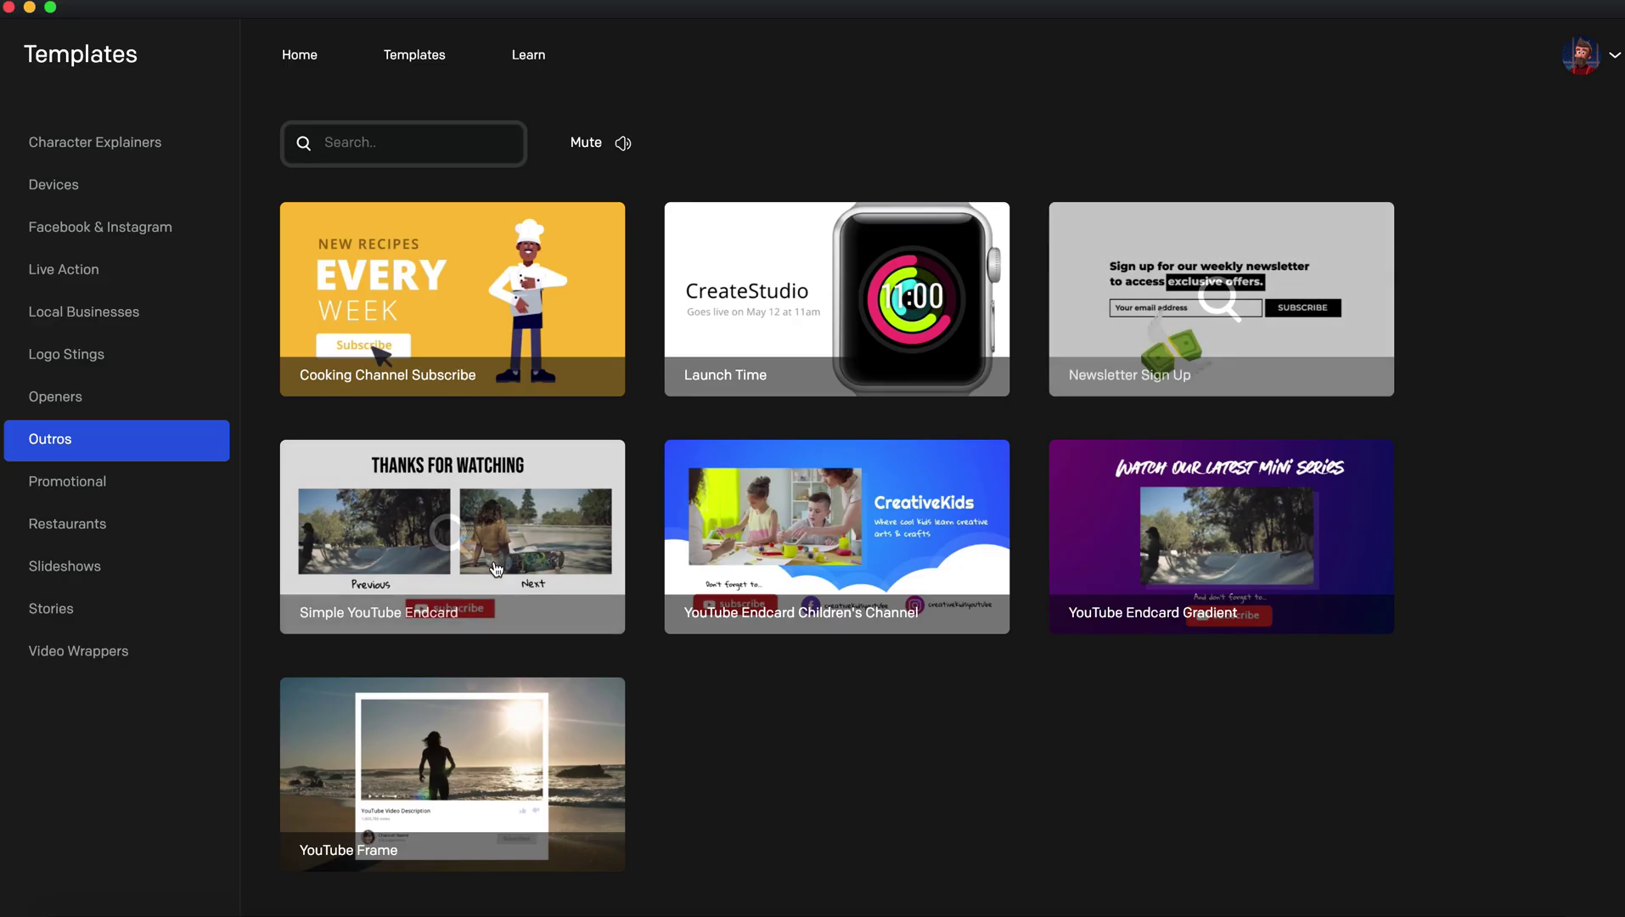
{"action": "left_click", "coordinate": [536, 566]}
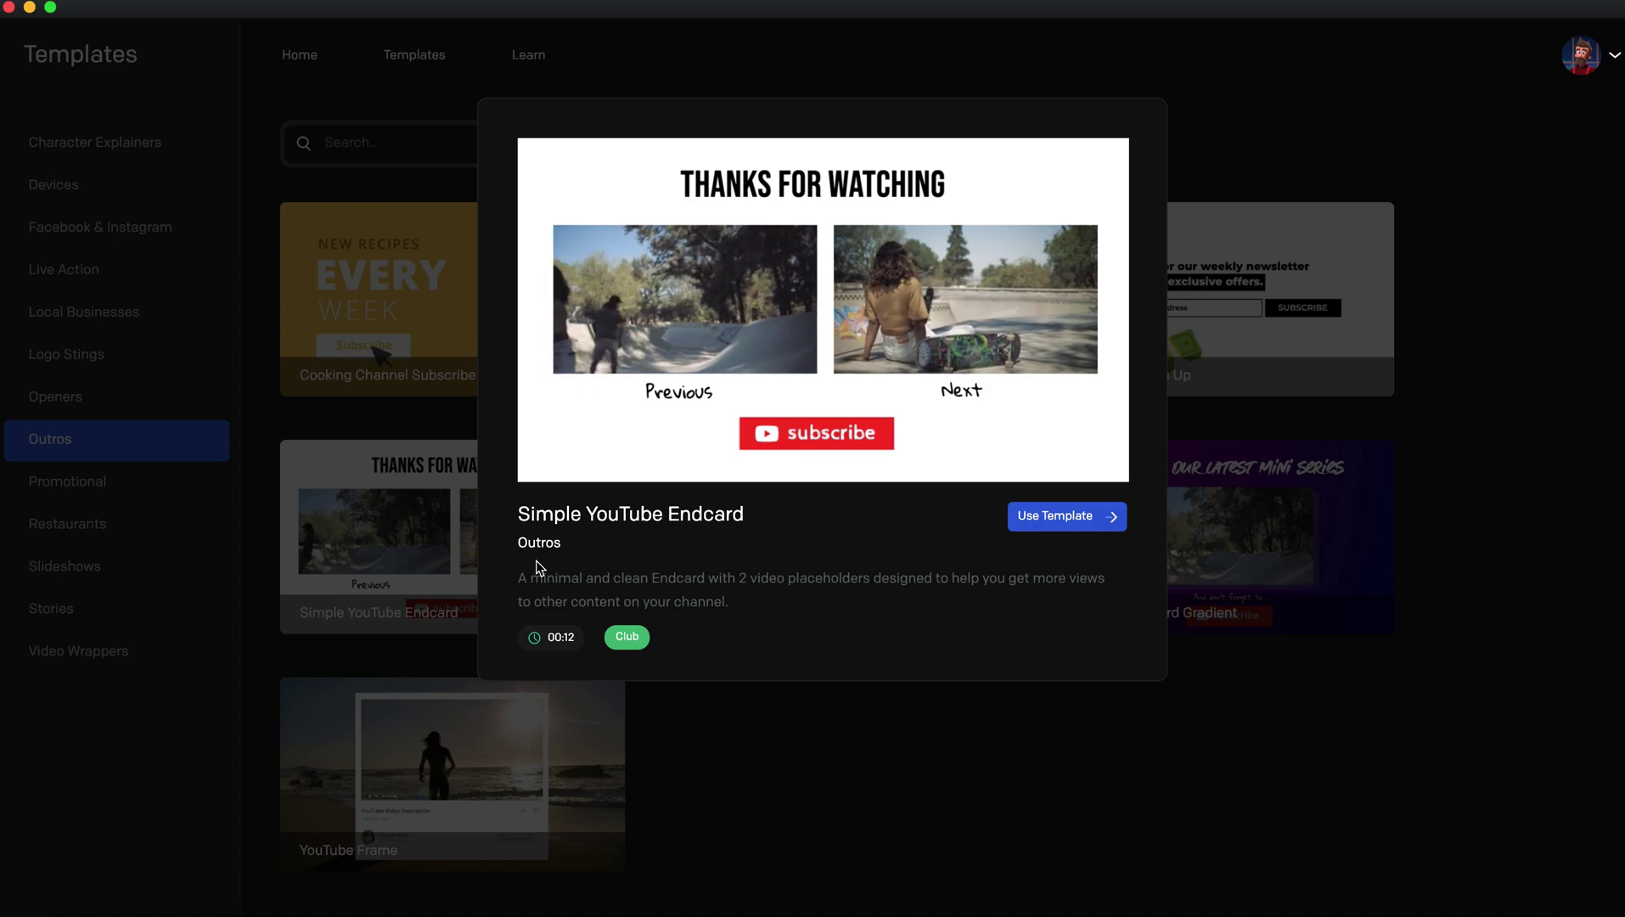
{"action": "left_click", "coordinate": [889, 762]}
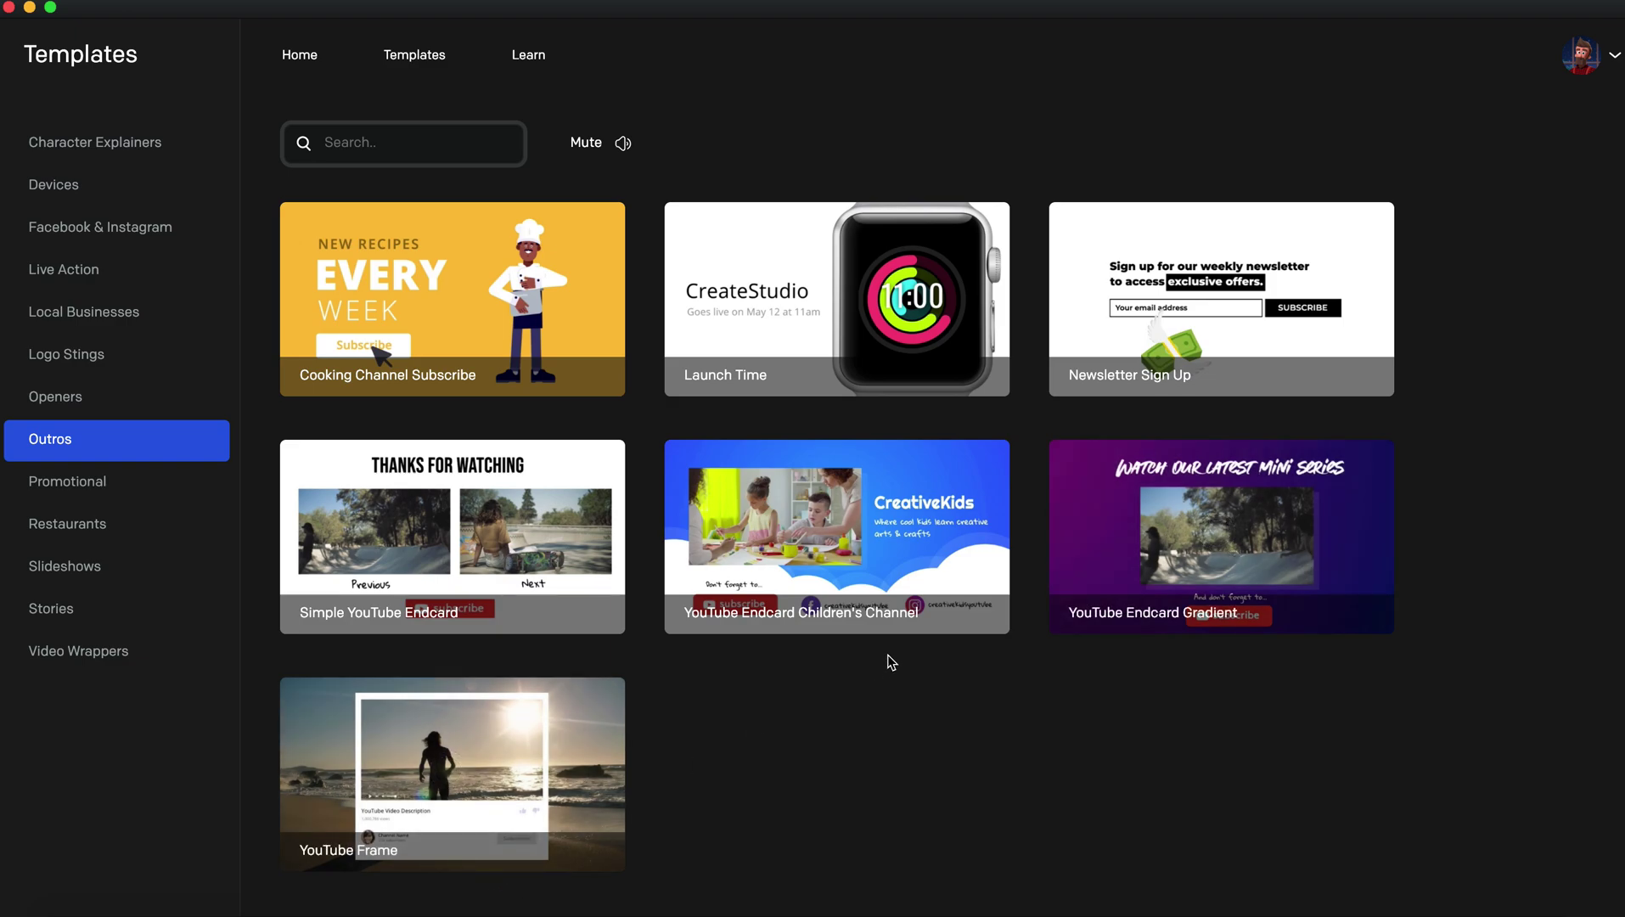
{"action": "left_click", "coordinate": [969, 565]}
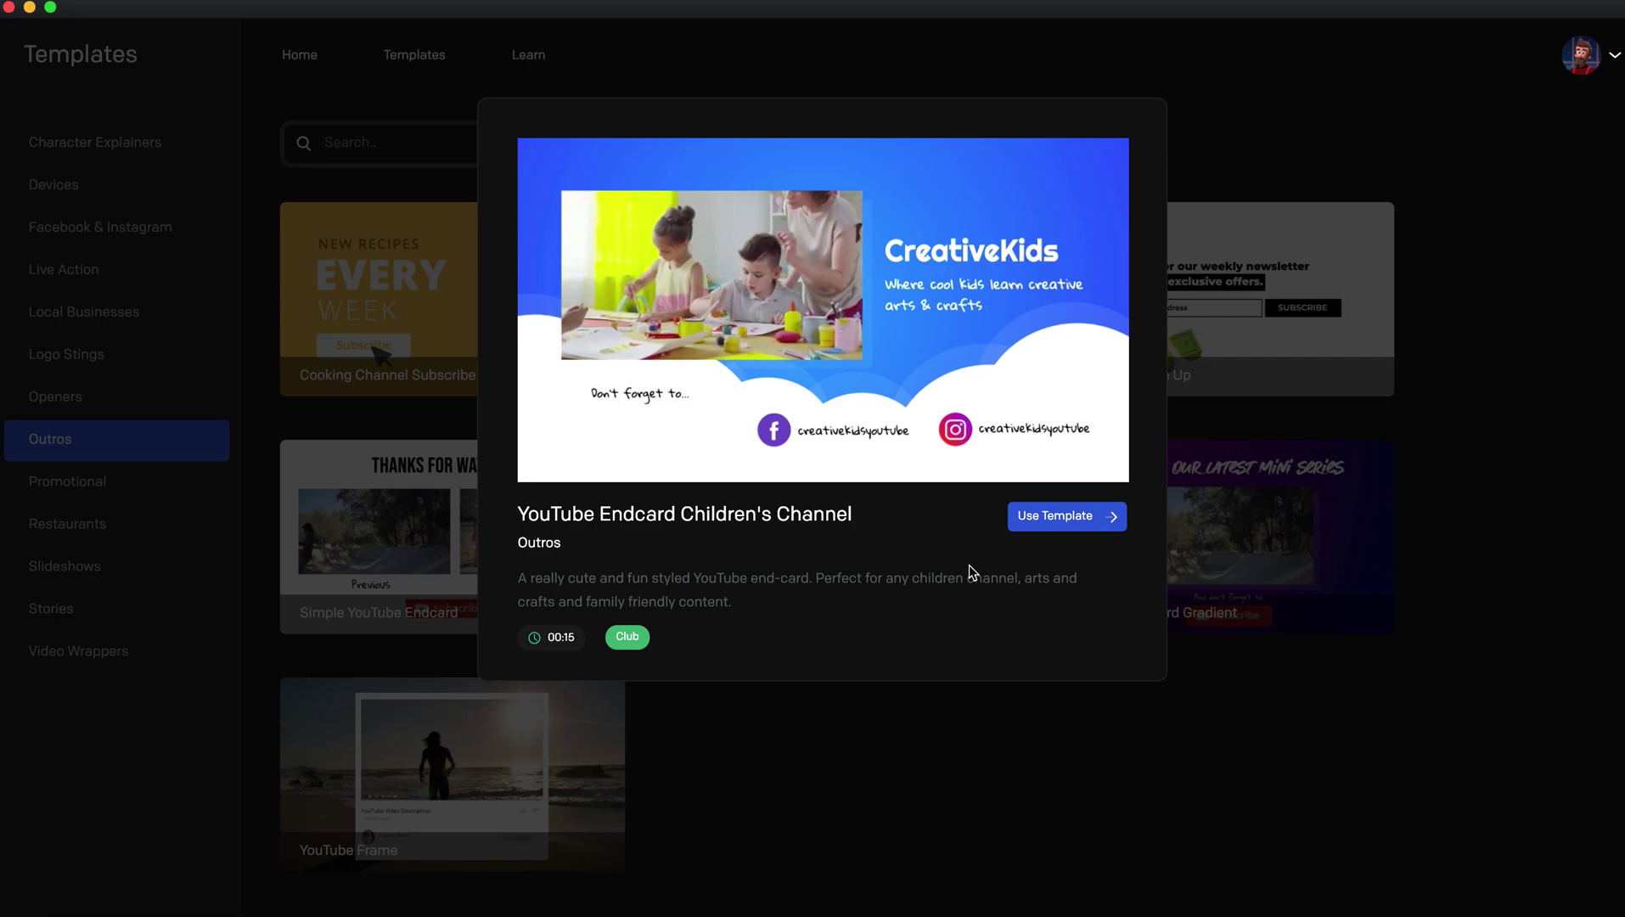
{"action": "left_click", "coordinate": [1265, 508]}
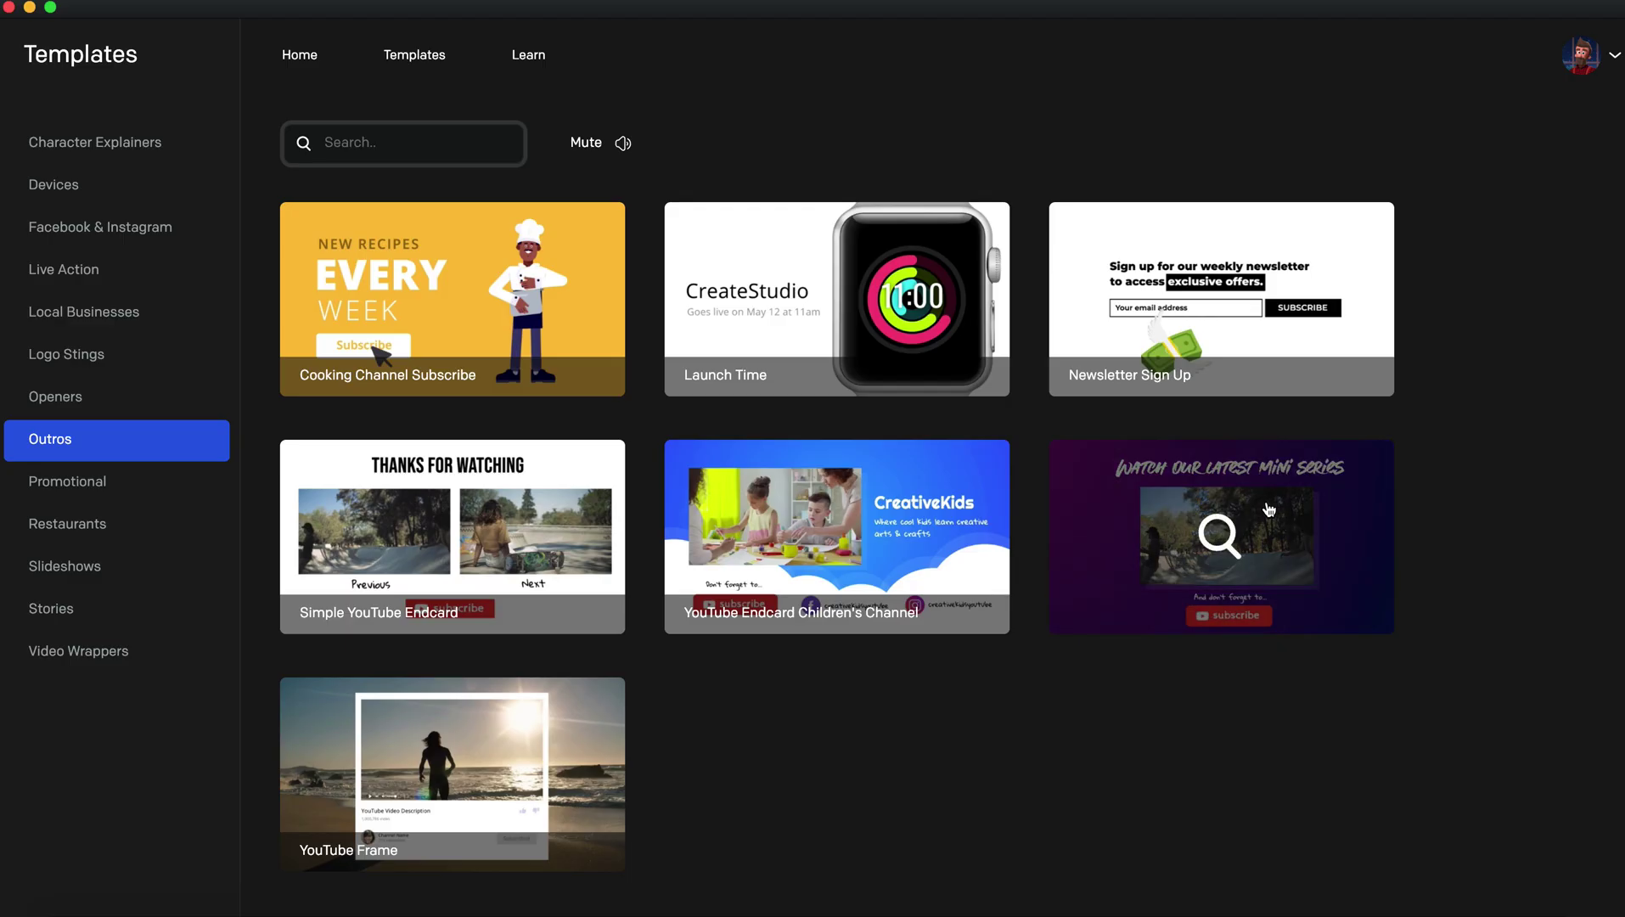
{"action": "left_click", "coordinate": [1118, 589]}
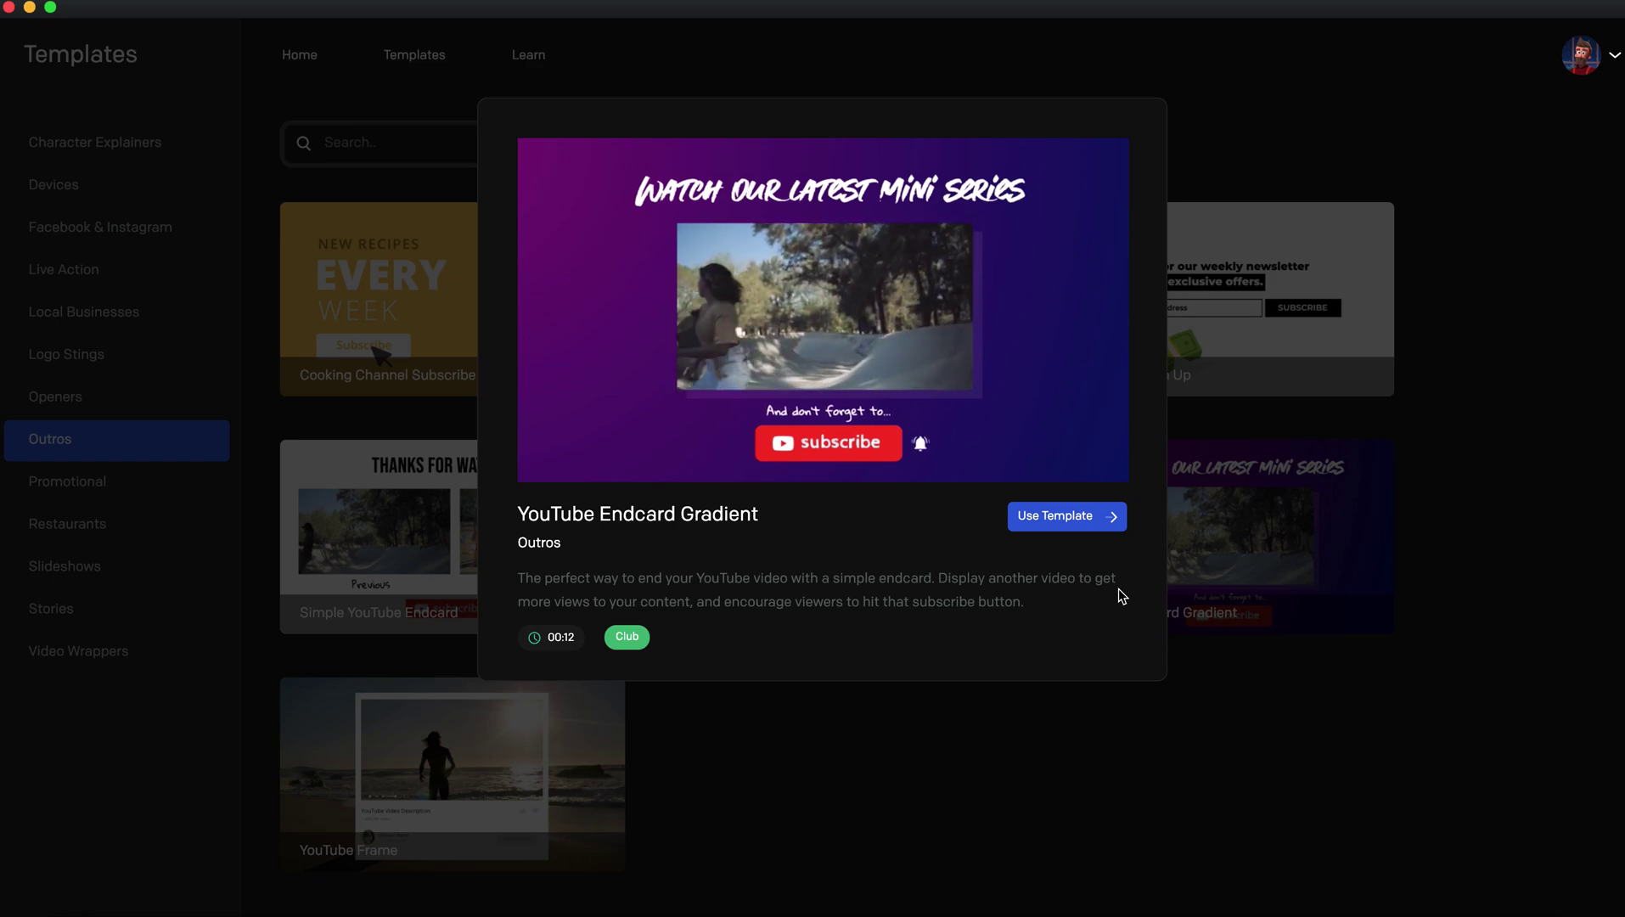
{"action": "left_click", "coordinate": [942, 755]}
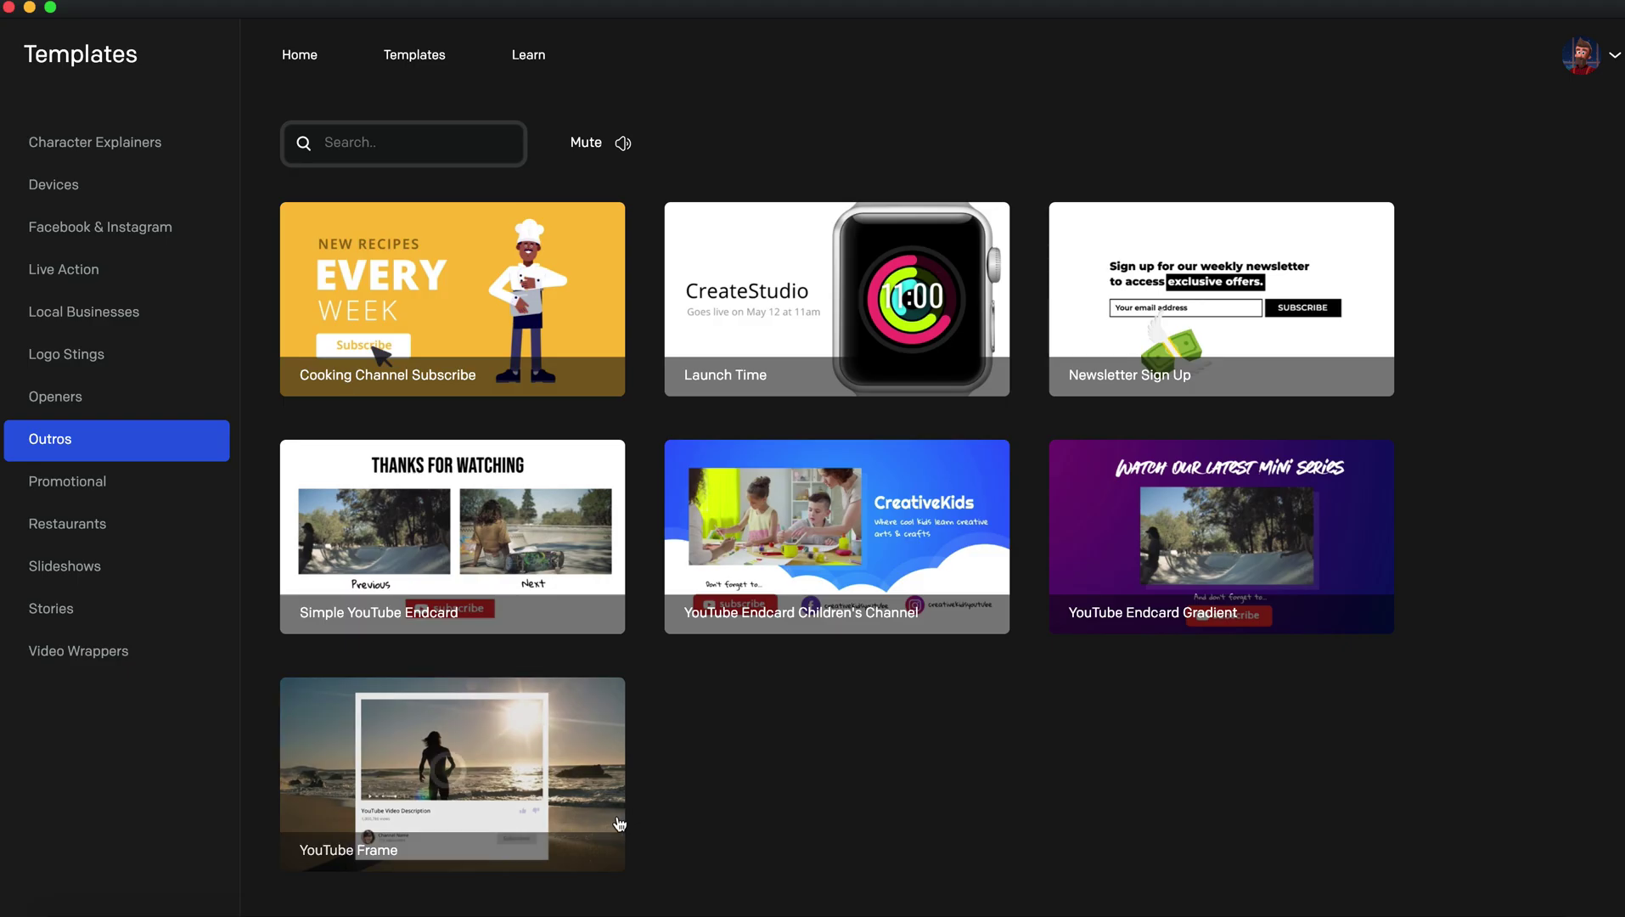
{"action": "left_click", "coordinate": [613, 820]}
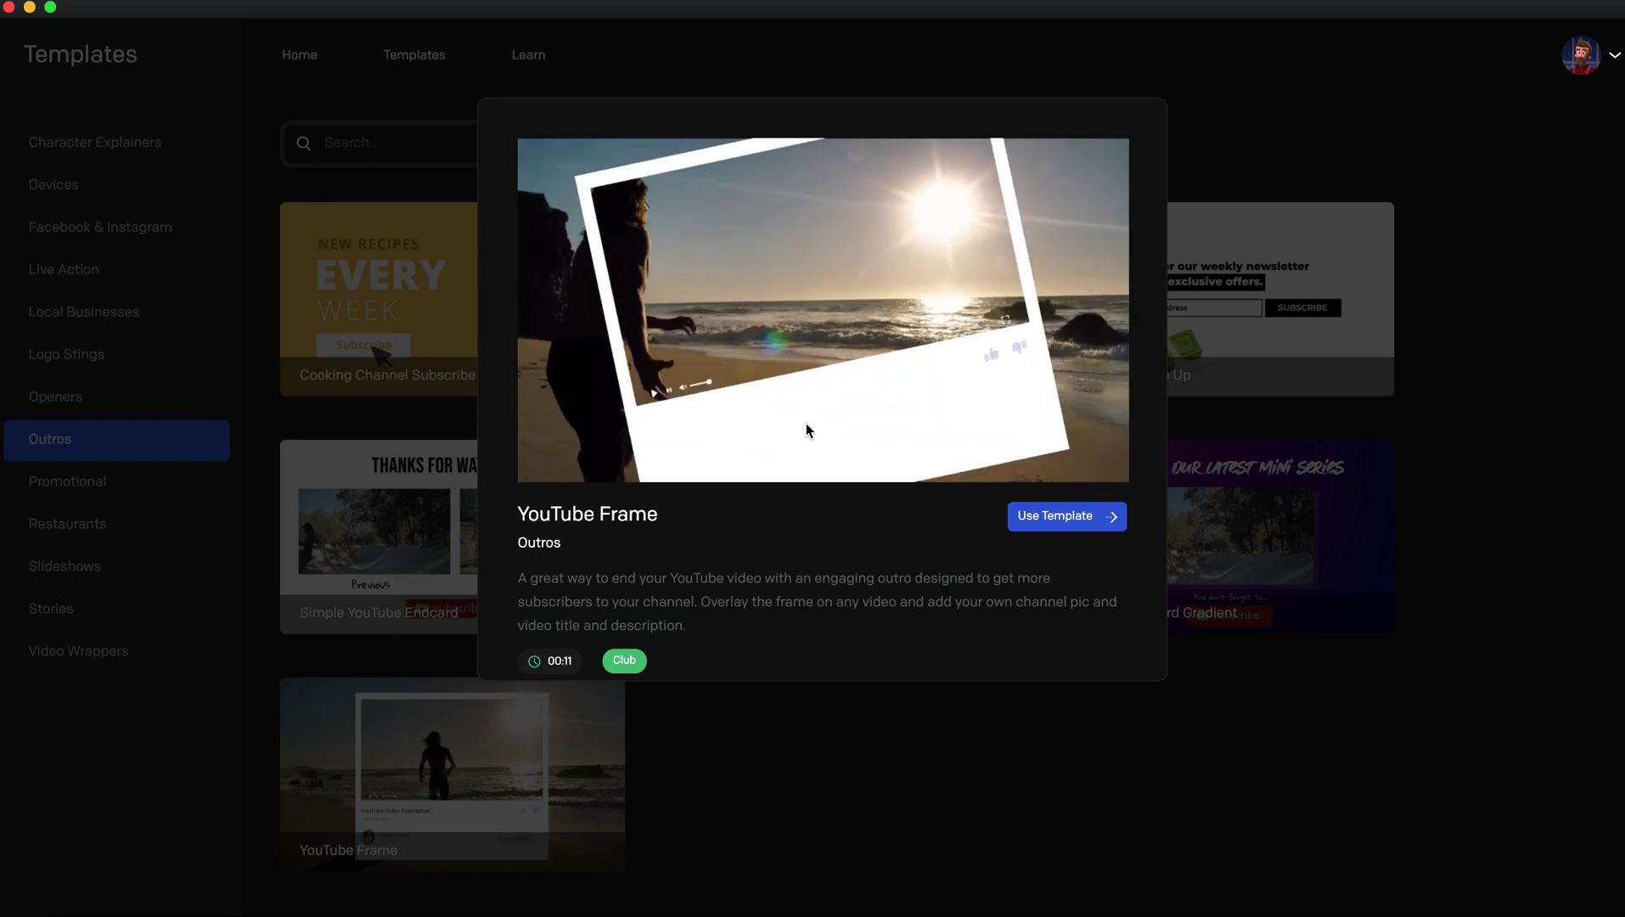
{"action": "left_click", "coordinate": [854, 804]}
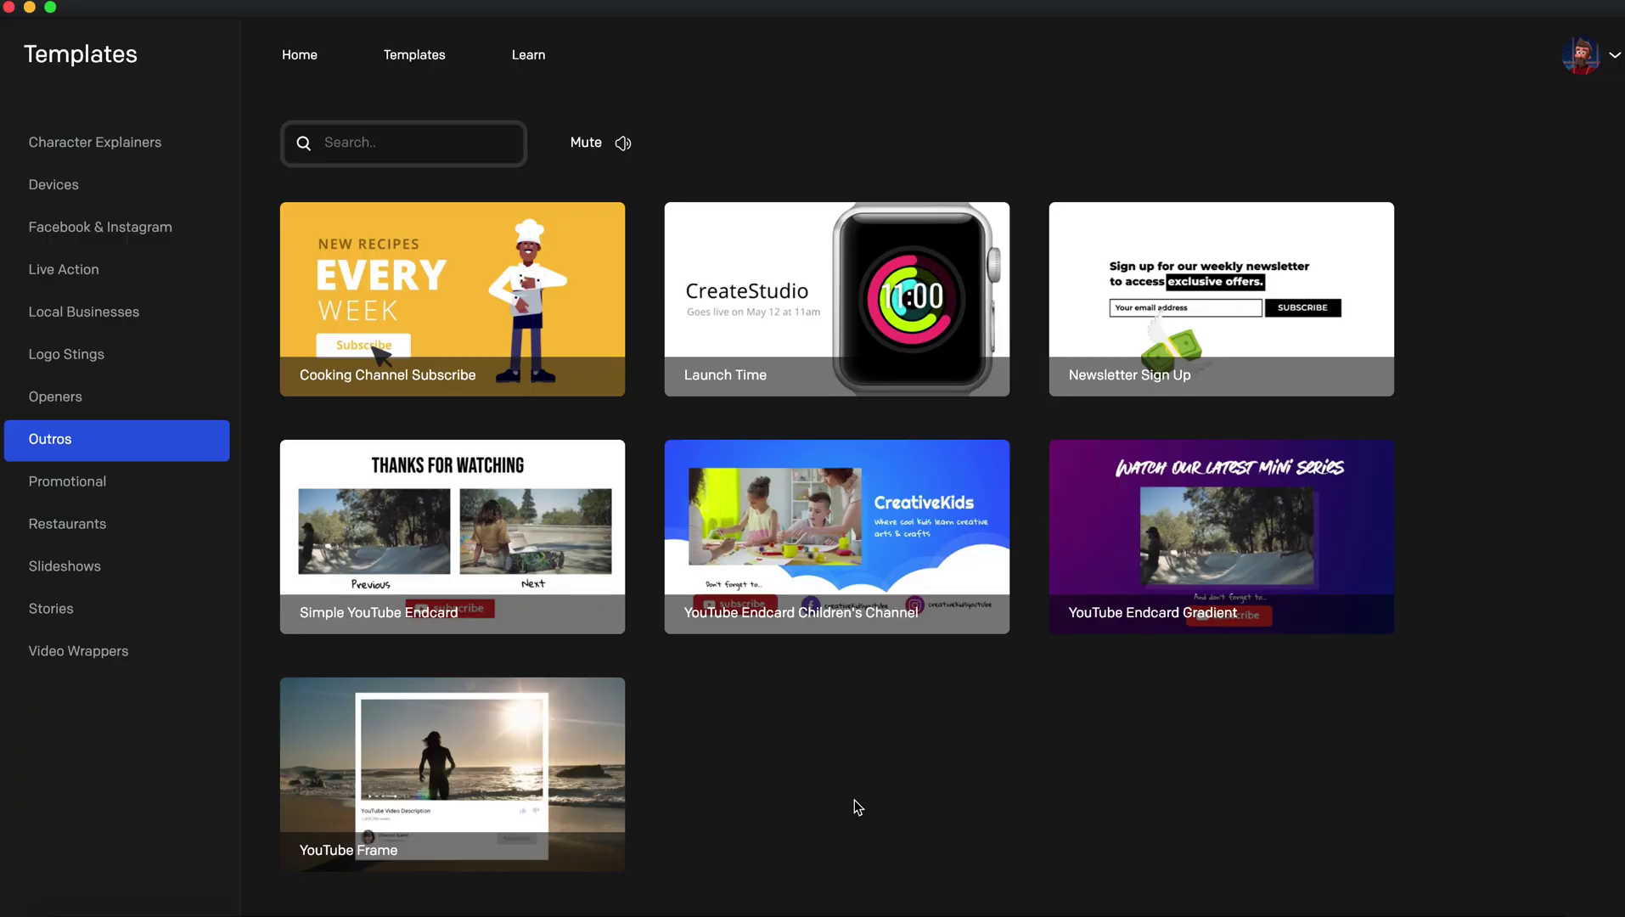
Browse Openers, Outros and Restaurants, ending on the six Promotional templates.
{"action": "left_click", "coordinate": [125, 403]}
{"action": "left_click", "coordinate": [109, 437]}
{"action": "left_click", "coordinate": [213, 495]}
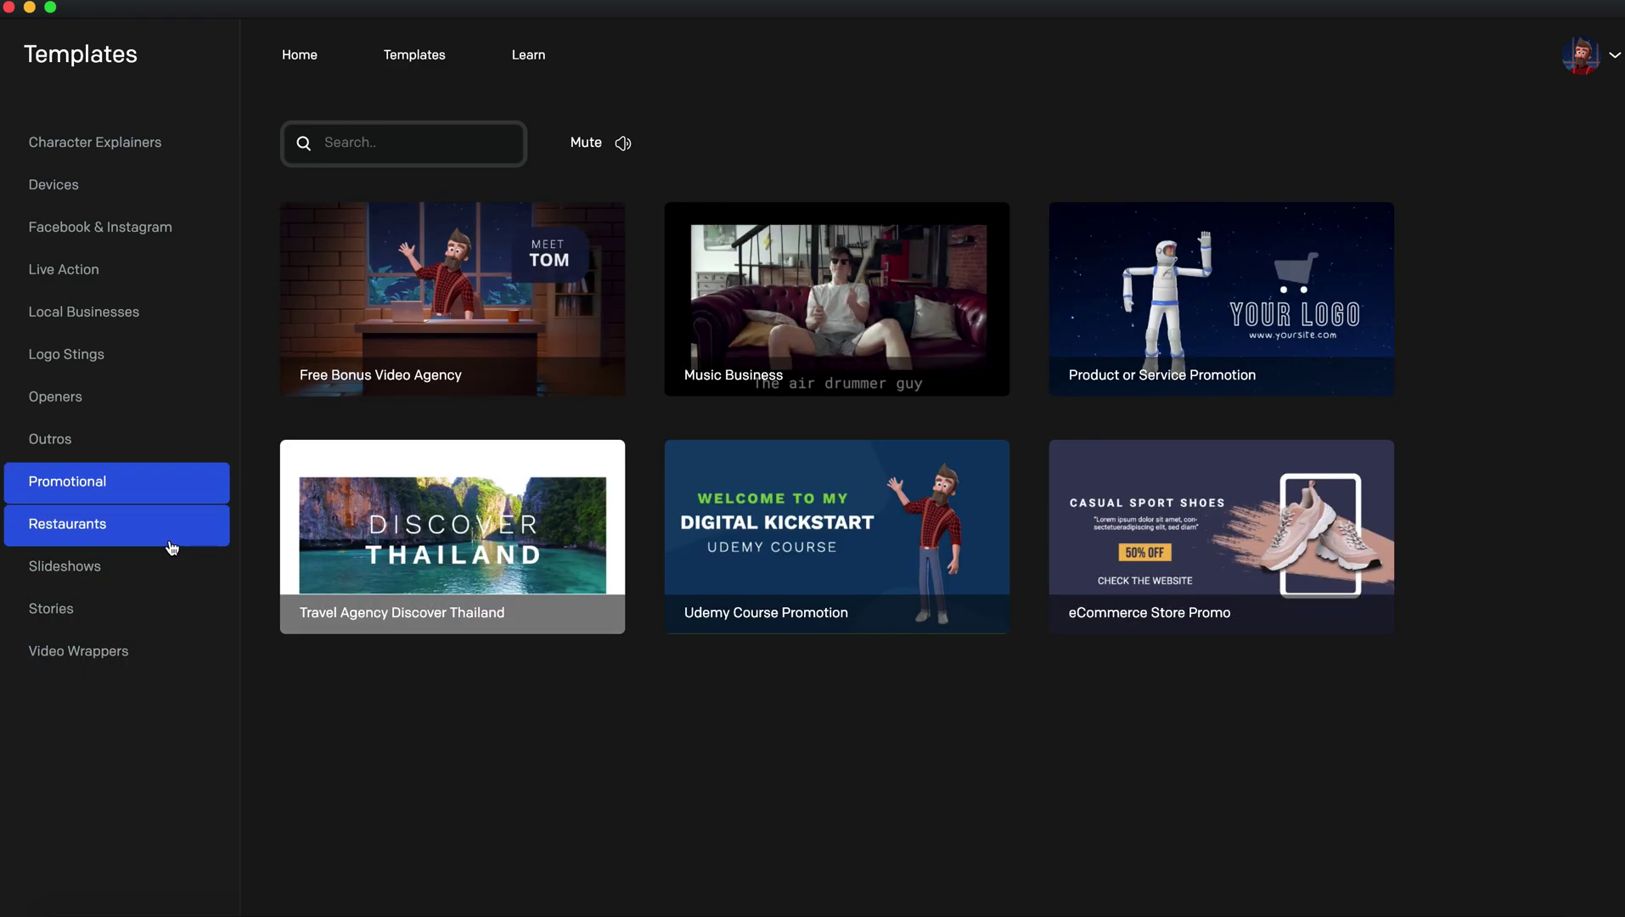
{"action": "left_click", "coordinate": [170, 545]}
{"action": "left_click", "coordinate": [177, 505]}
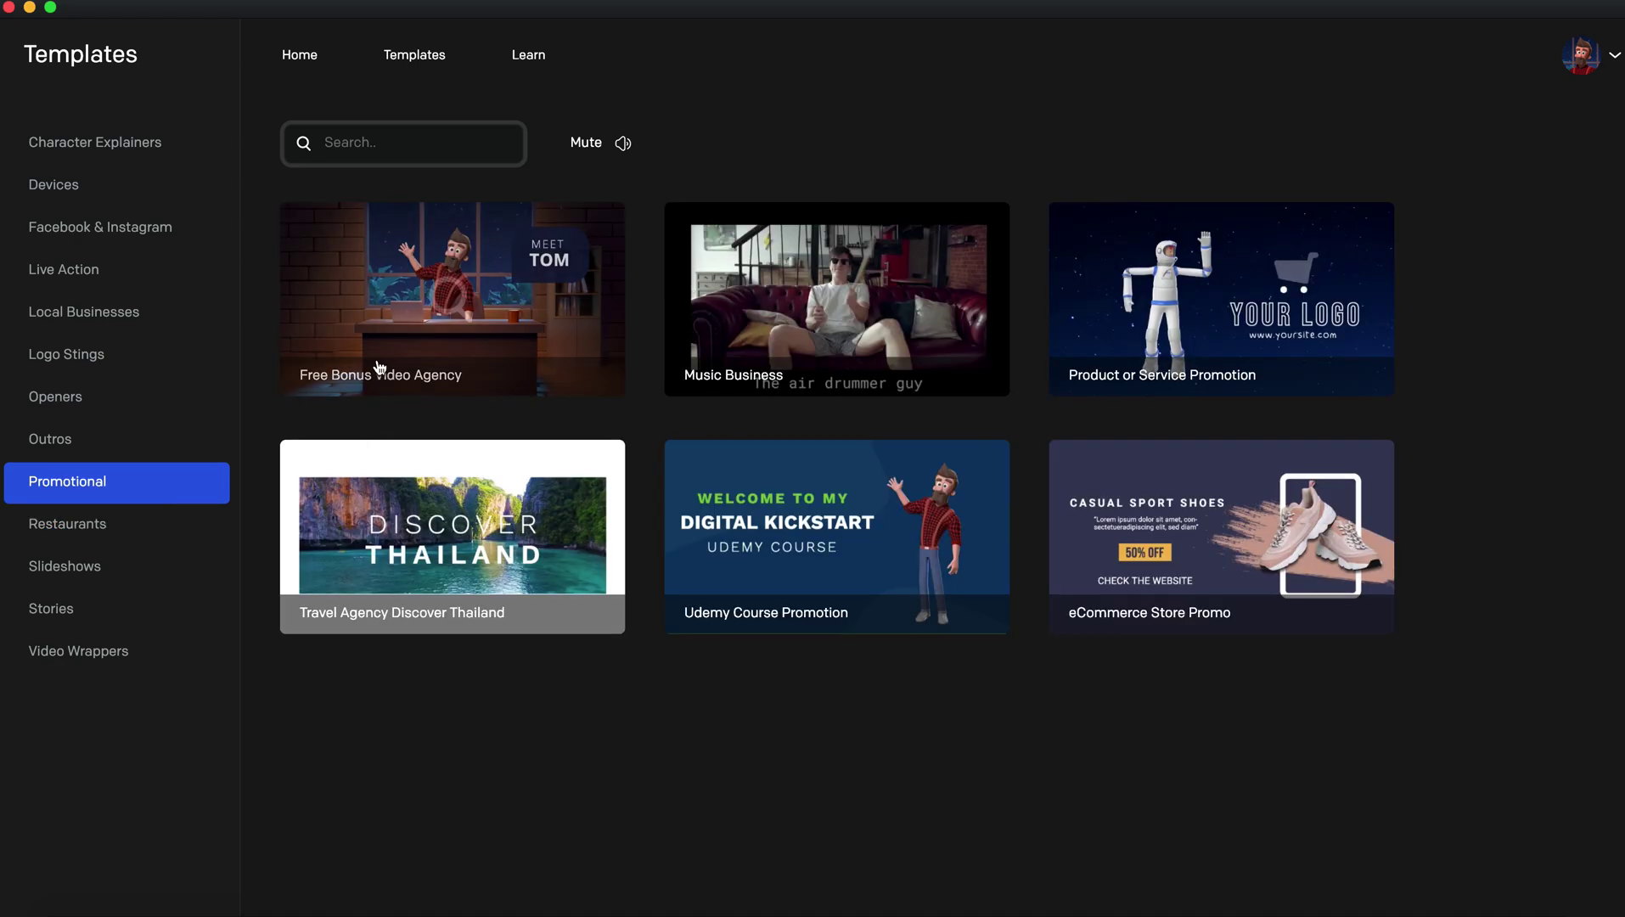